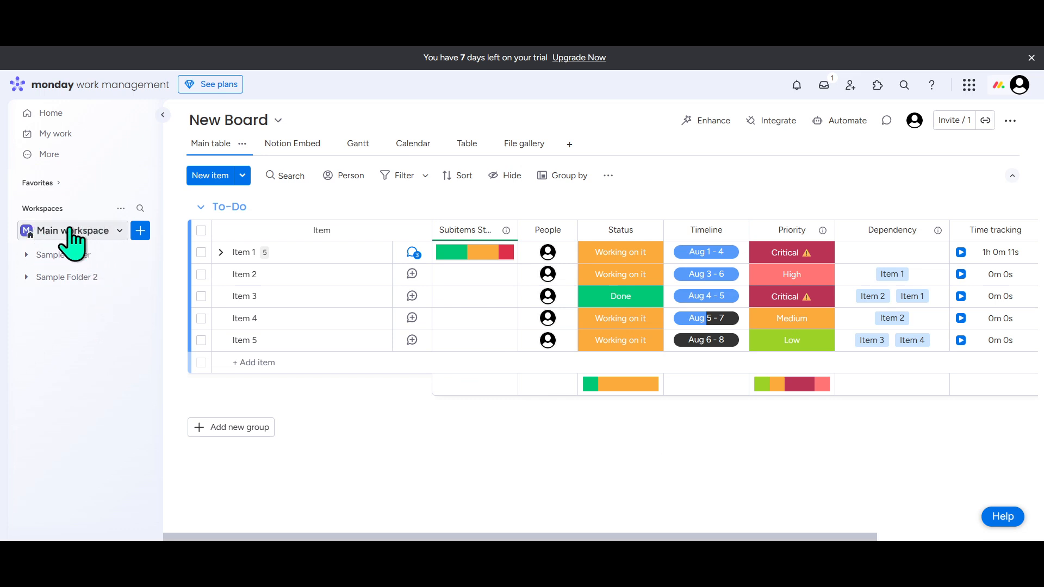
Start a new blank board in the main workspace and enter Task Manager as its name
click(142, 229)
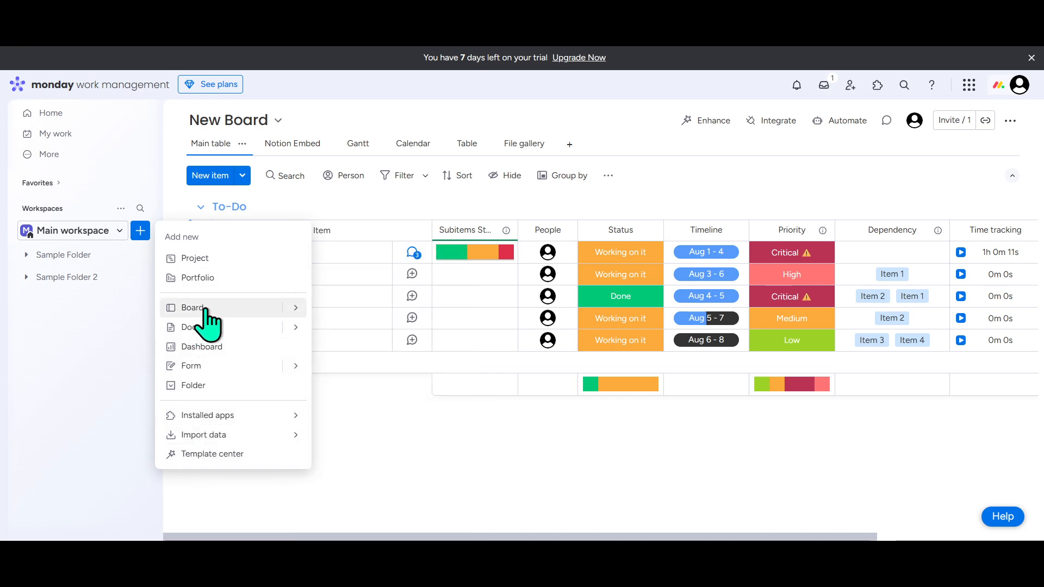
click(298, 308)
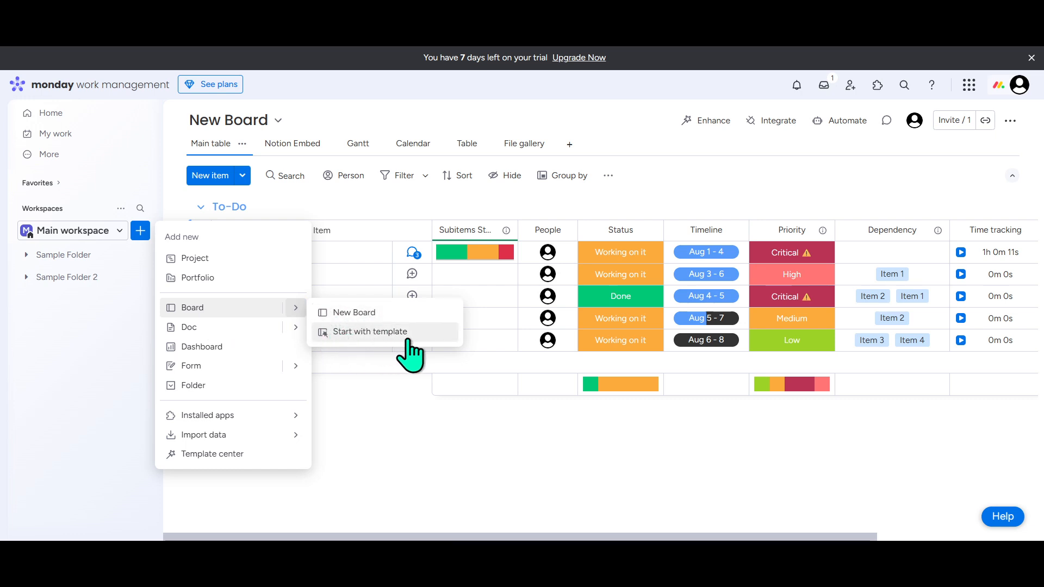
click(351, 317)
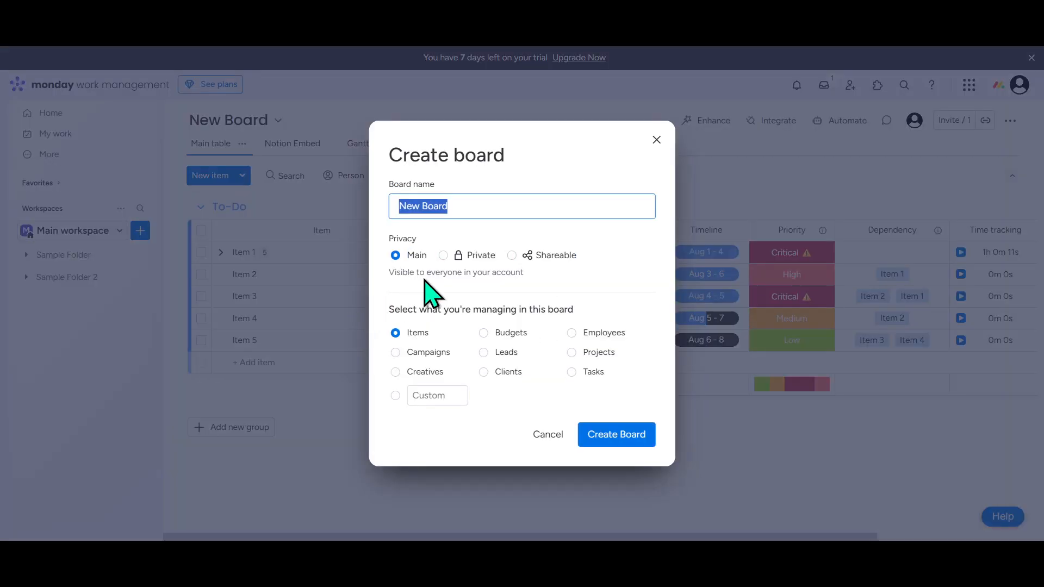
click(484, 201)
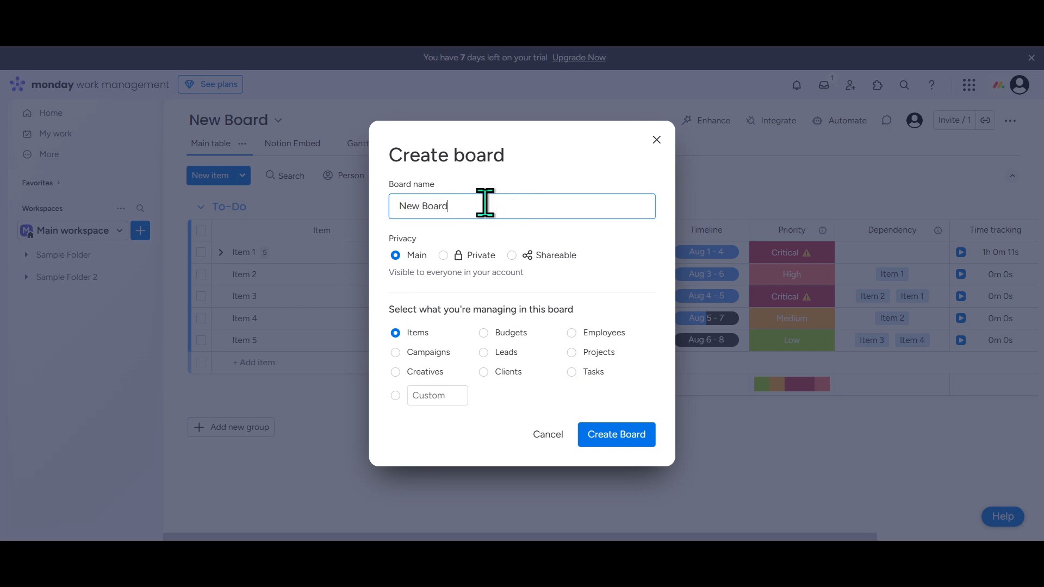
drag(485, 206, 372, 212)
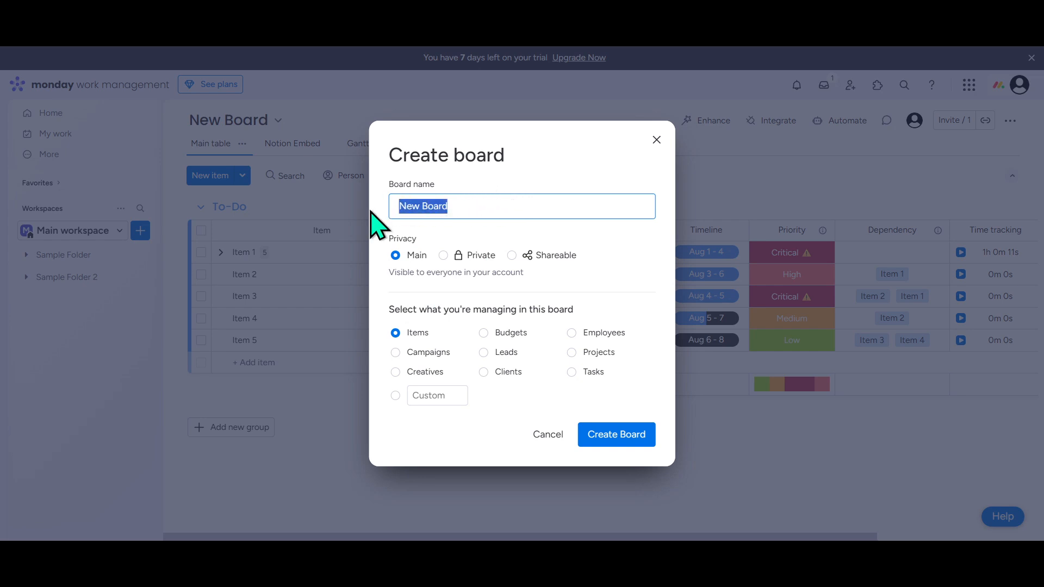
text(Task Manager)
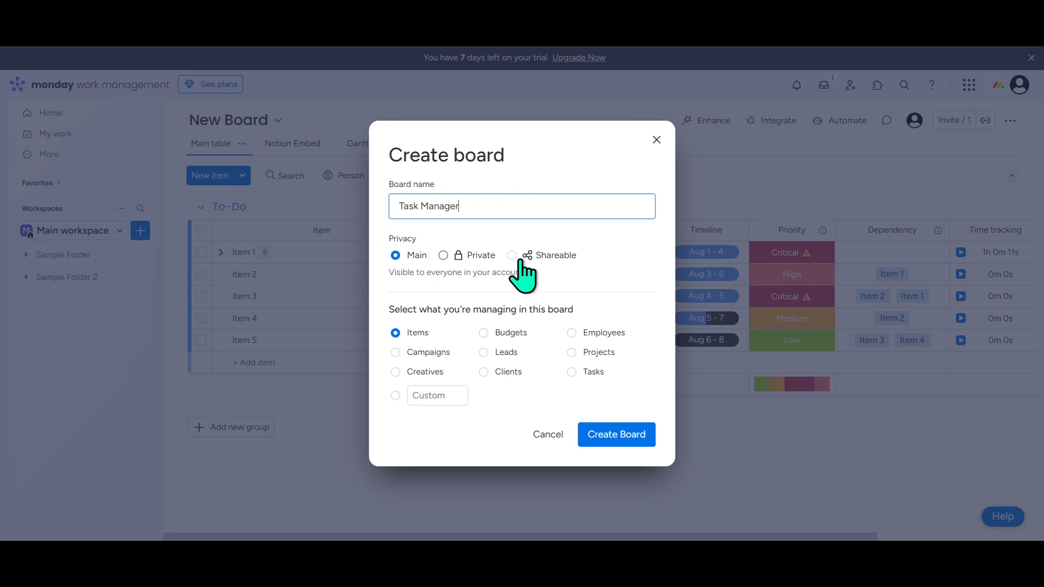
click(603, 261)
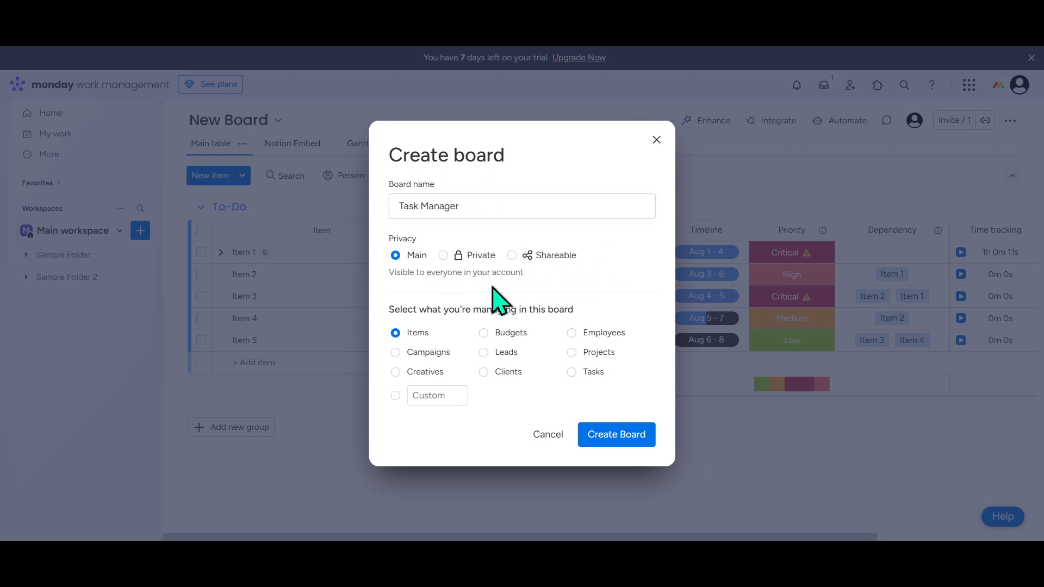
Change the board name to Task Board and create the board for managing tasks
drag(479, 207, 431, 206)
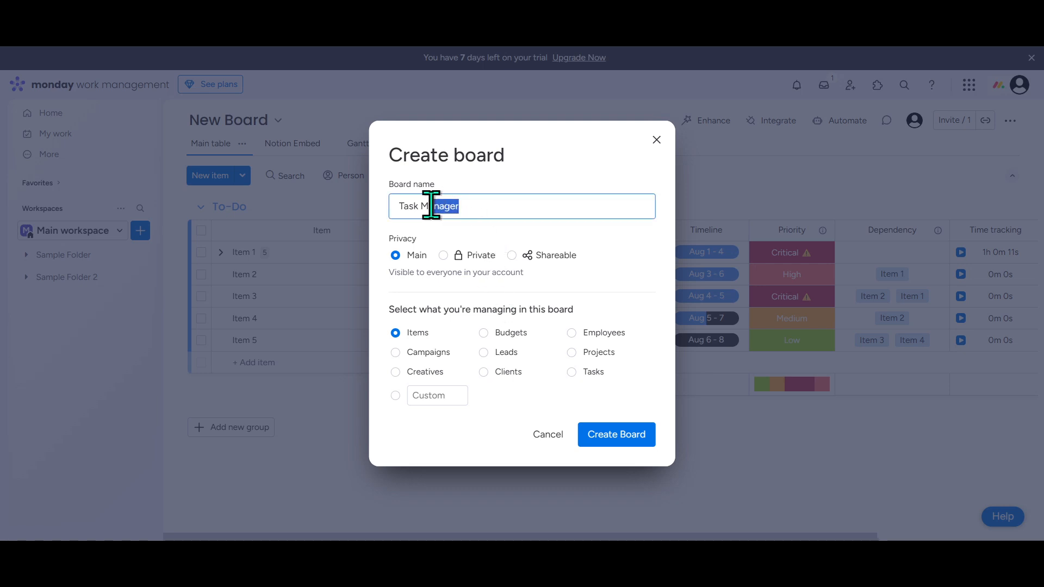
click(492, 298)
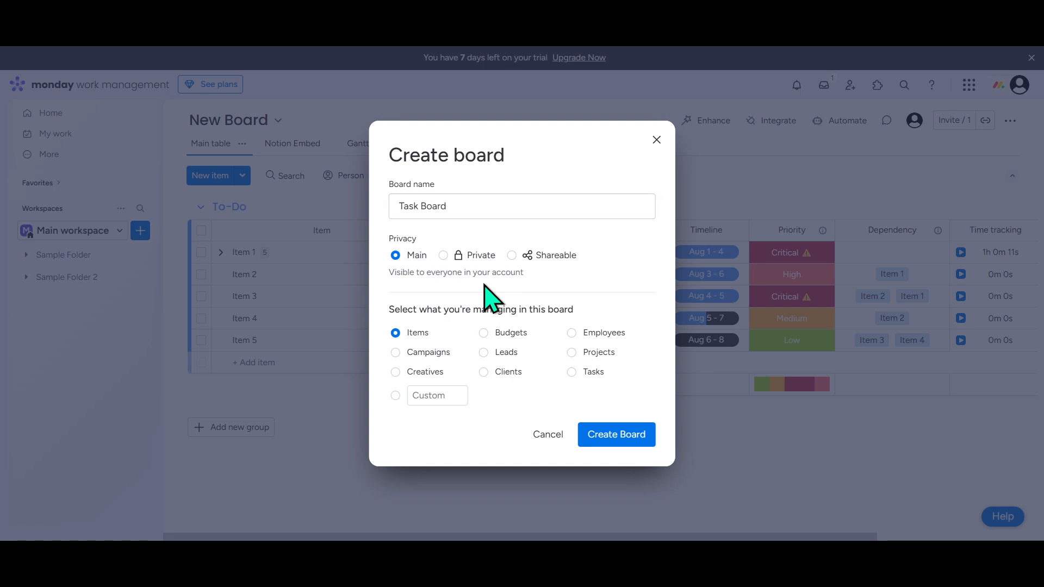
click(572, 373)
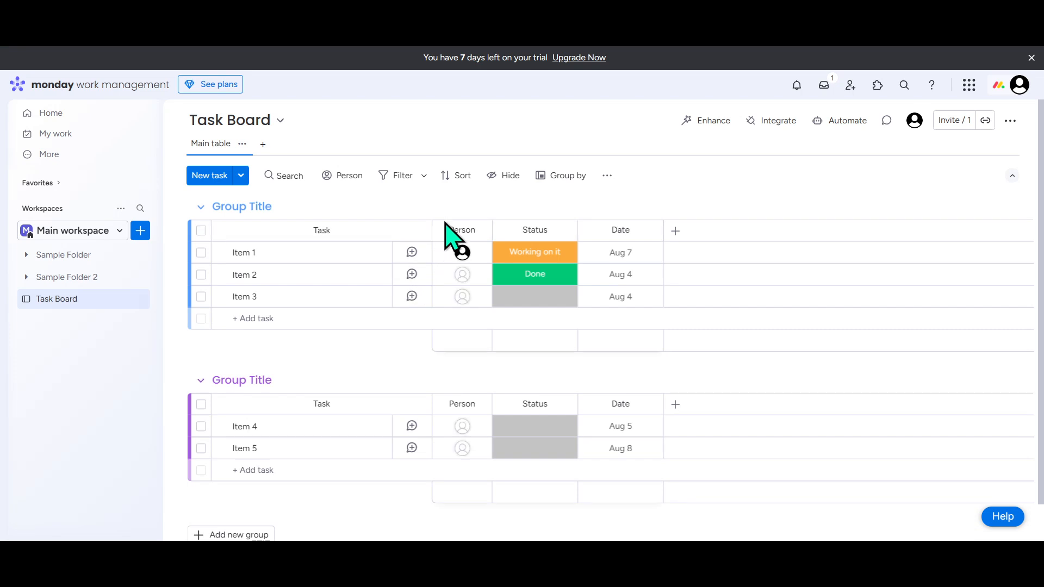
Add a Priority column and a Files column to the task table
click(675, 231)
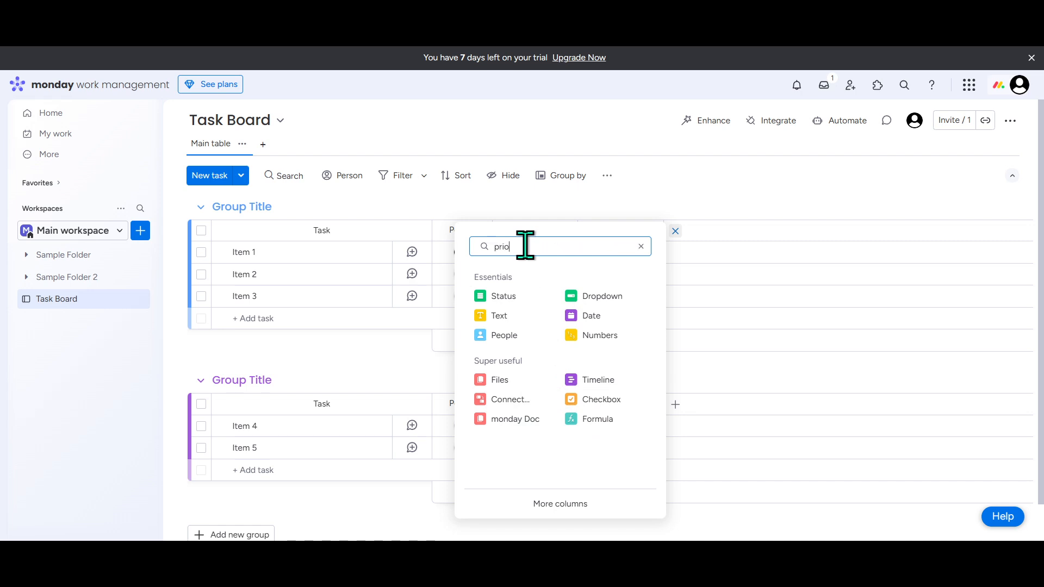
text(r)
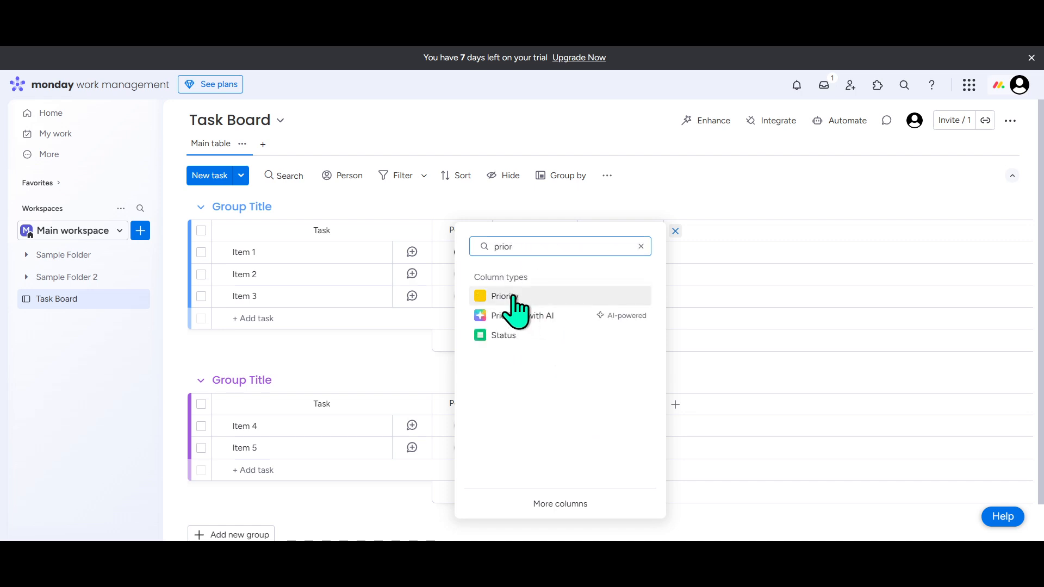
key(Escape)
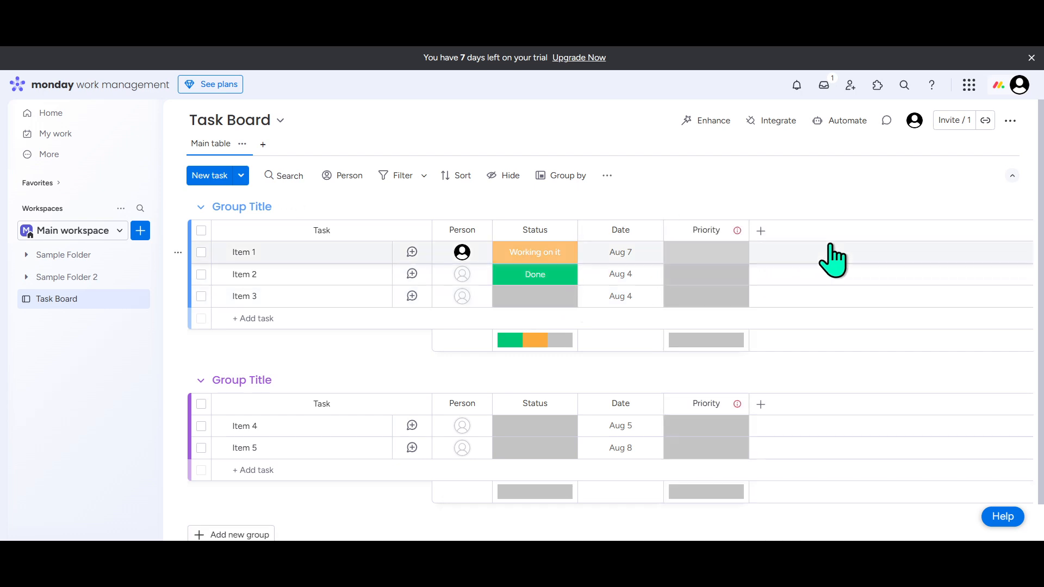
click(760, 230)
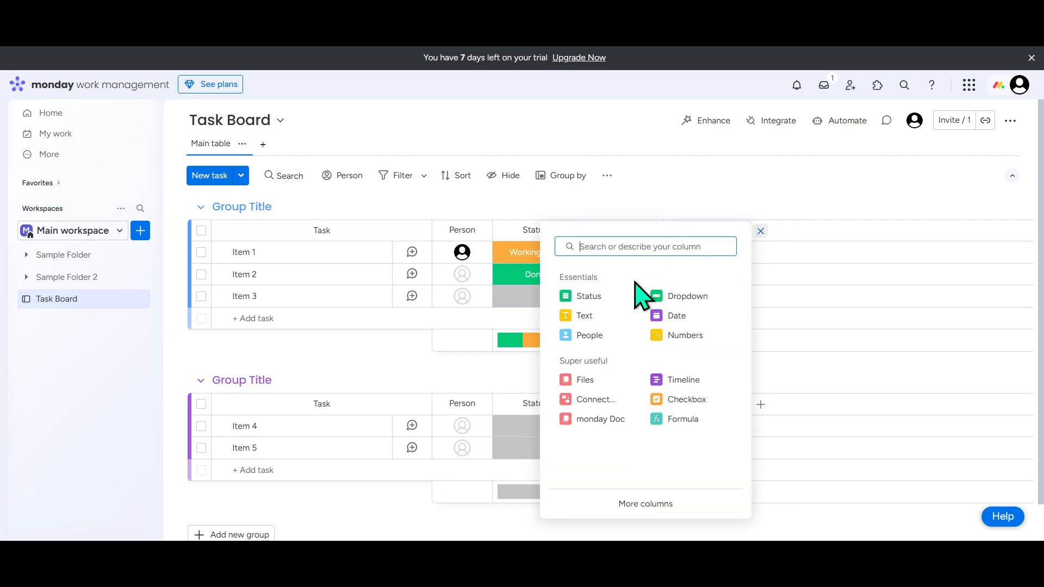
click(580, 383)
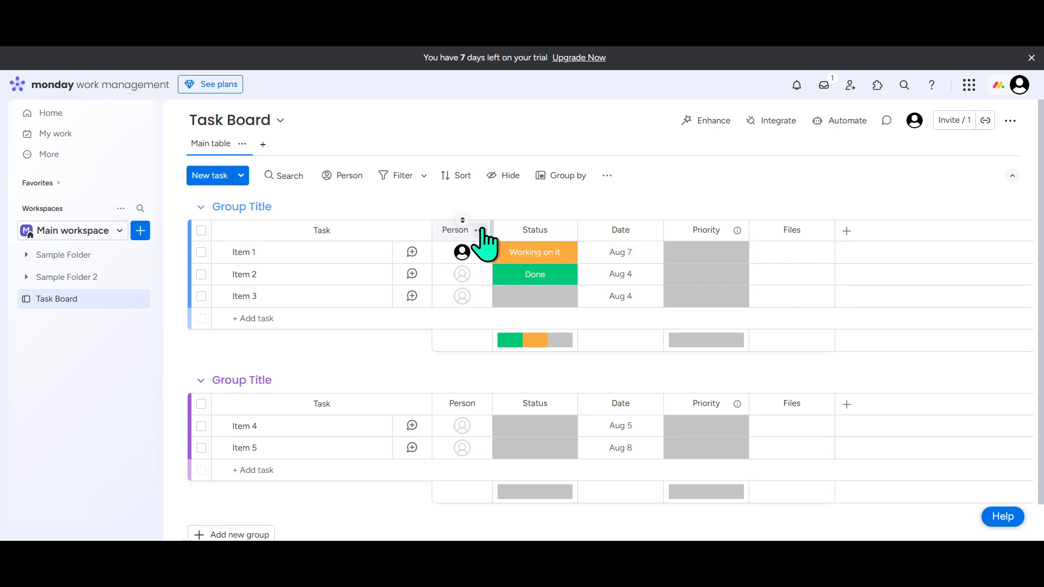
Delete the Person column from the board
click(478, 231)
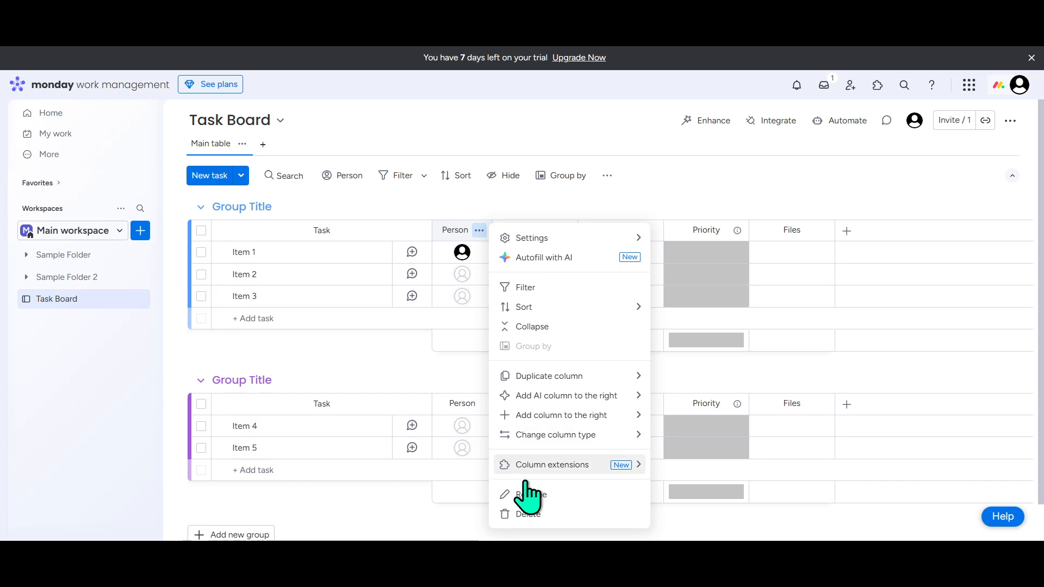
click(549, 513)
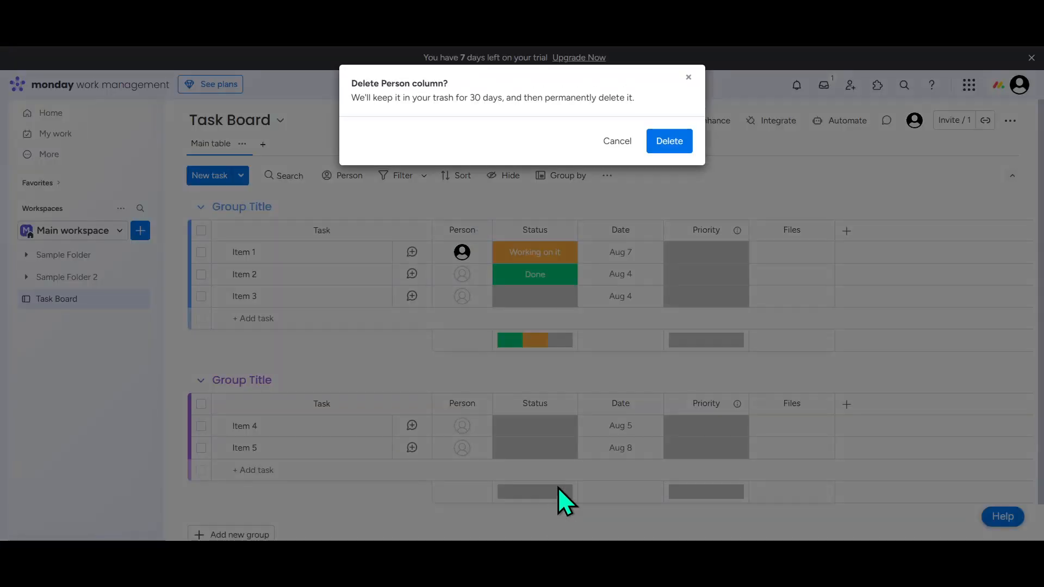
click(657, 144)
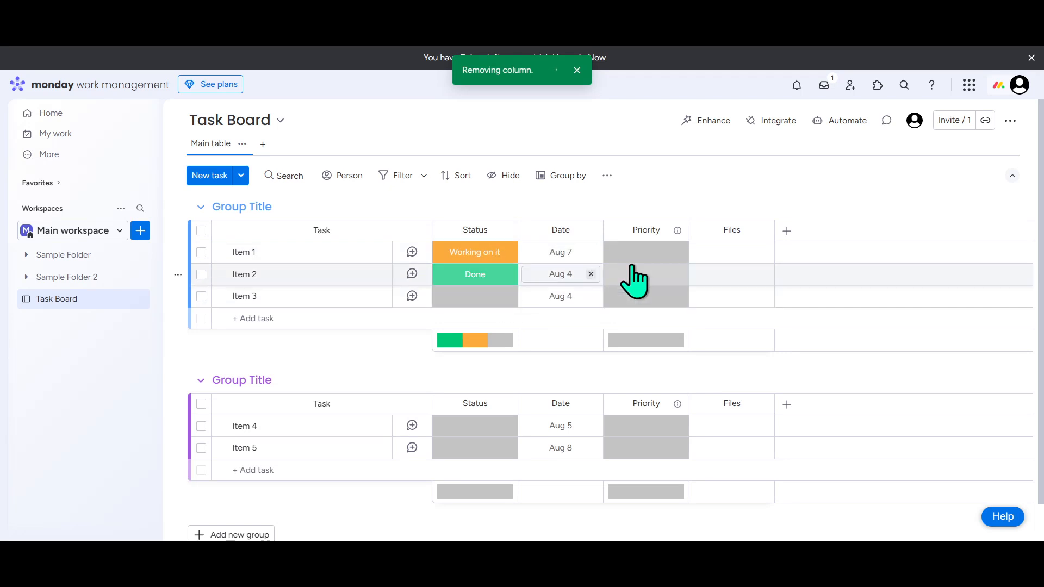
Set the priority of Item 1 to Critical, Item 2 to Medium and Item 3 to Low, and mark Item 3's status as Stuck
click(649, 256)
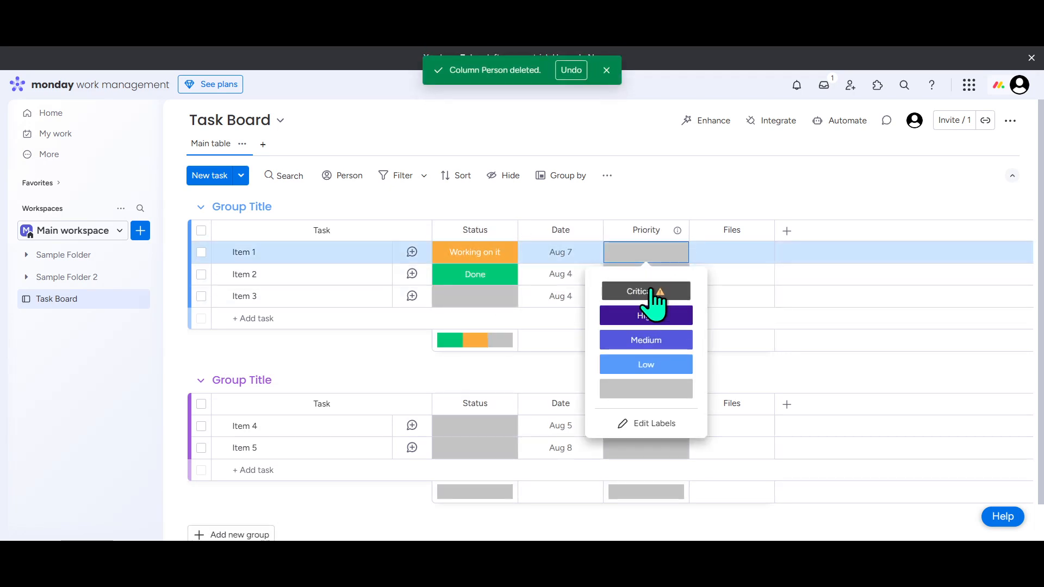
click(653, 294)
click(651, 276)
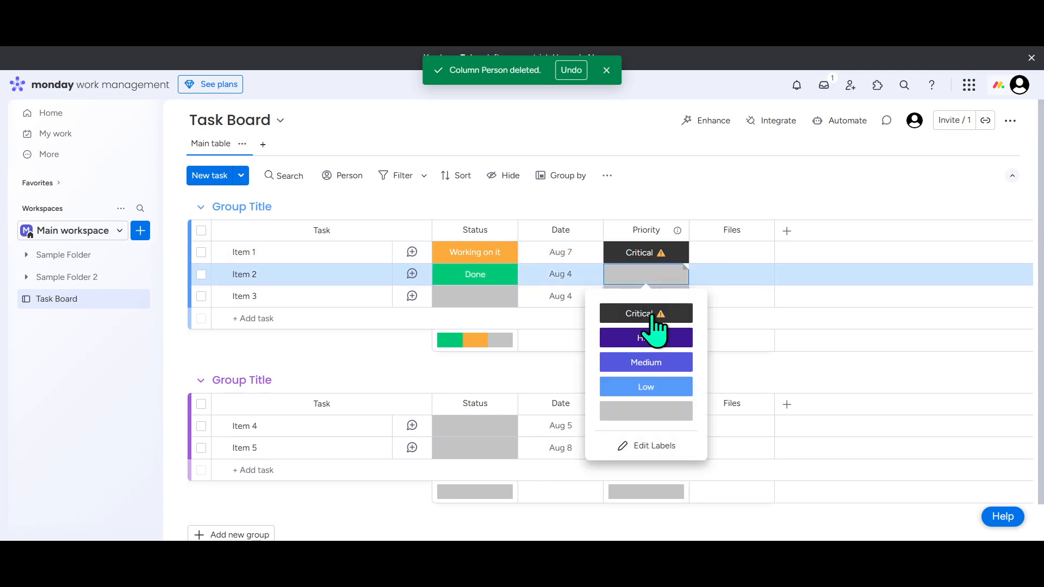
click(647, 362)
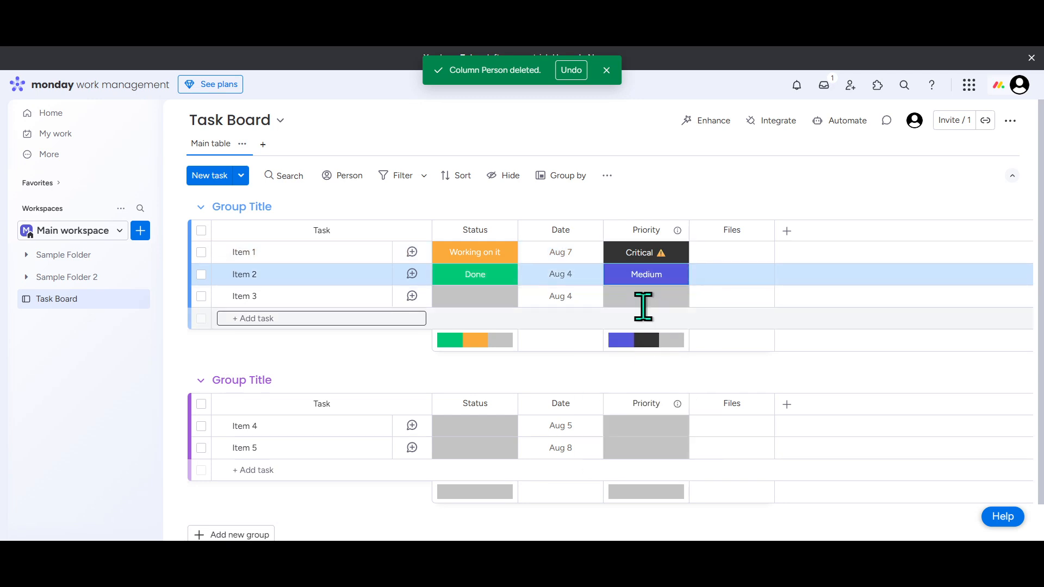
click(644, 300)
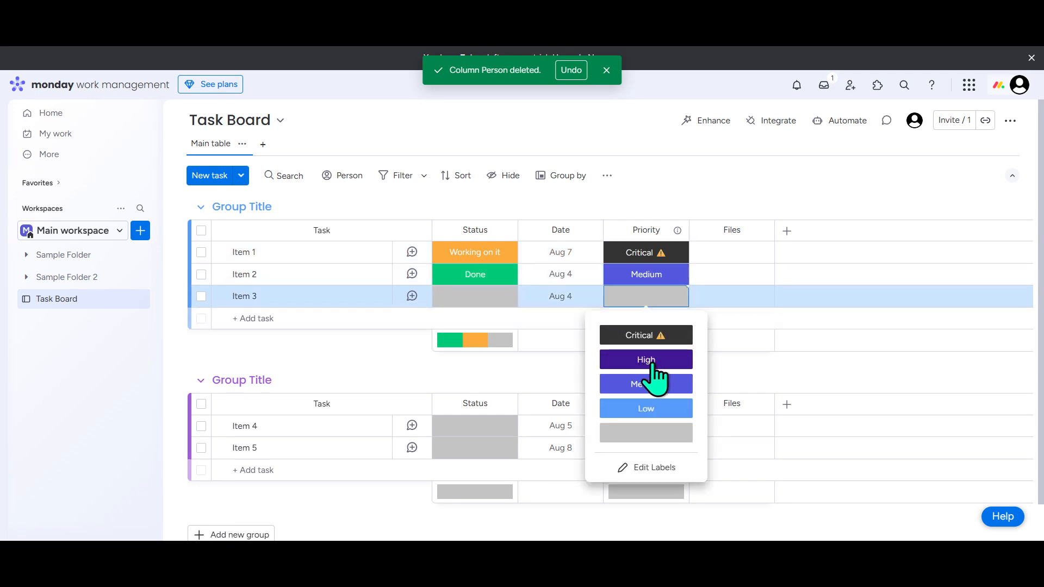
click(647, 411)
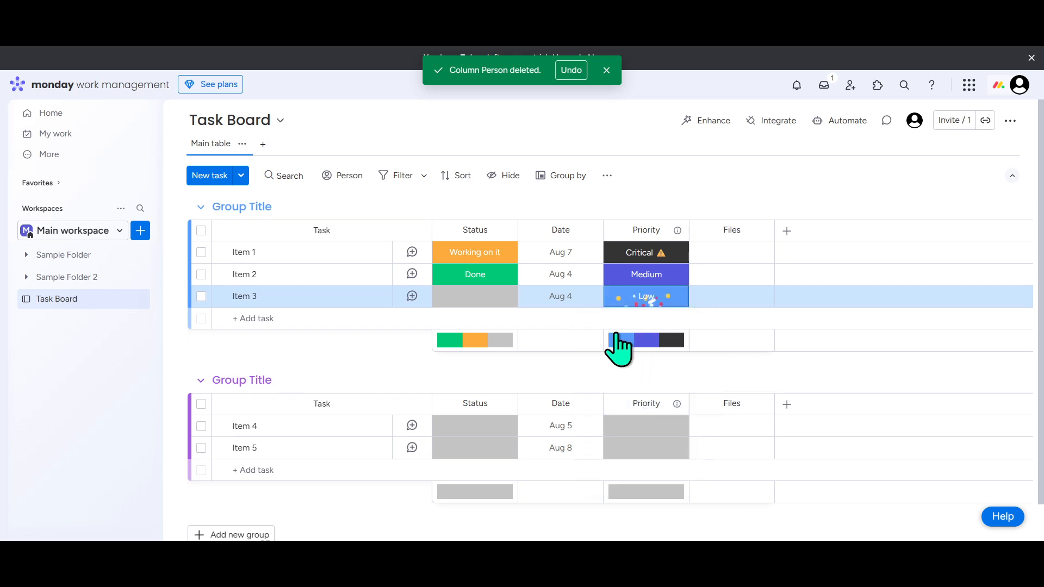
click(491, 302)
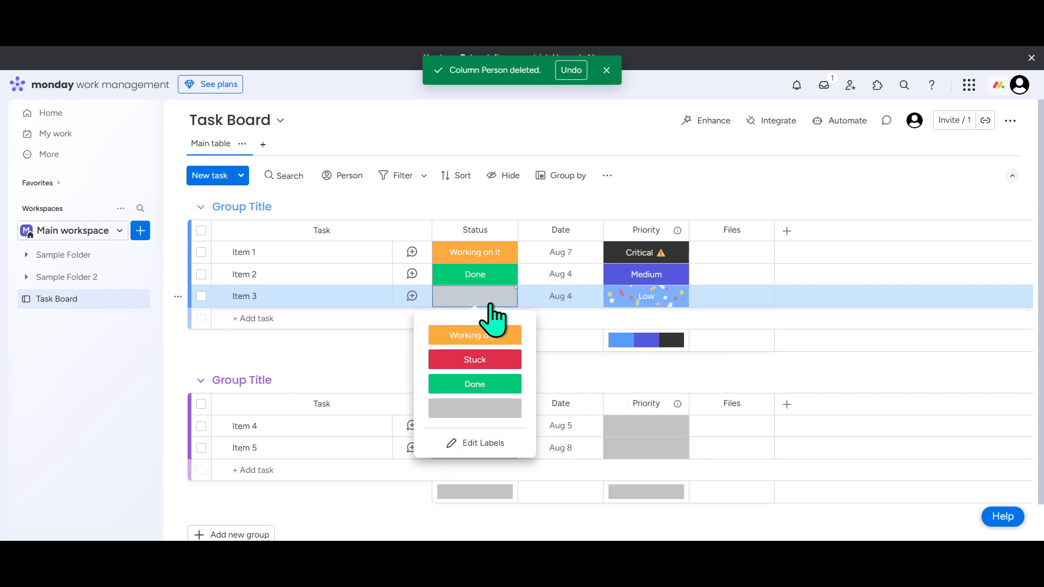
click(481, 360)
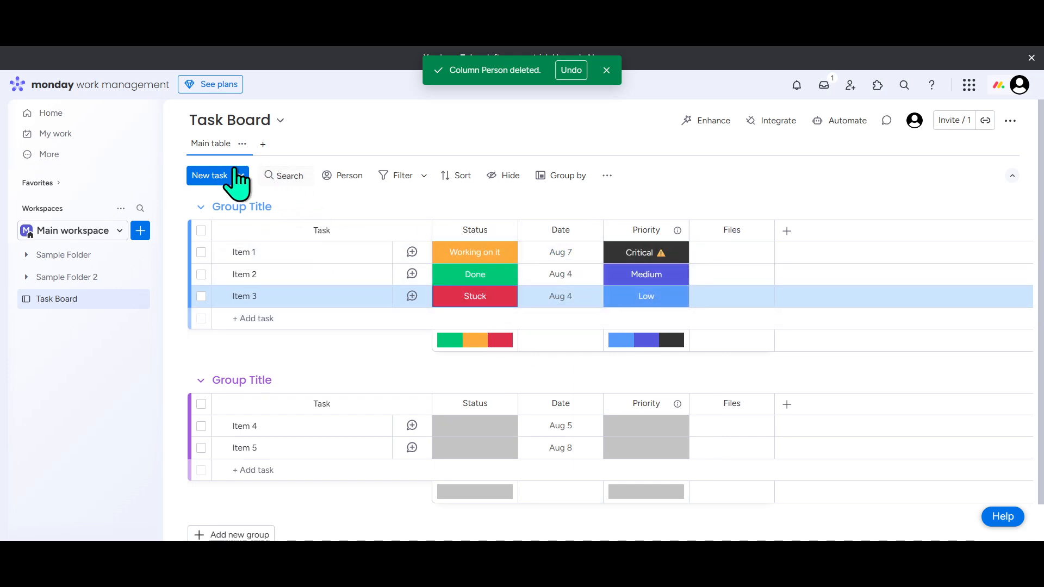
Group the board's items by the Priority column
click(244, 211)
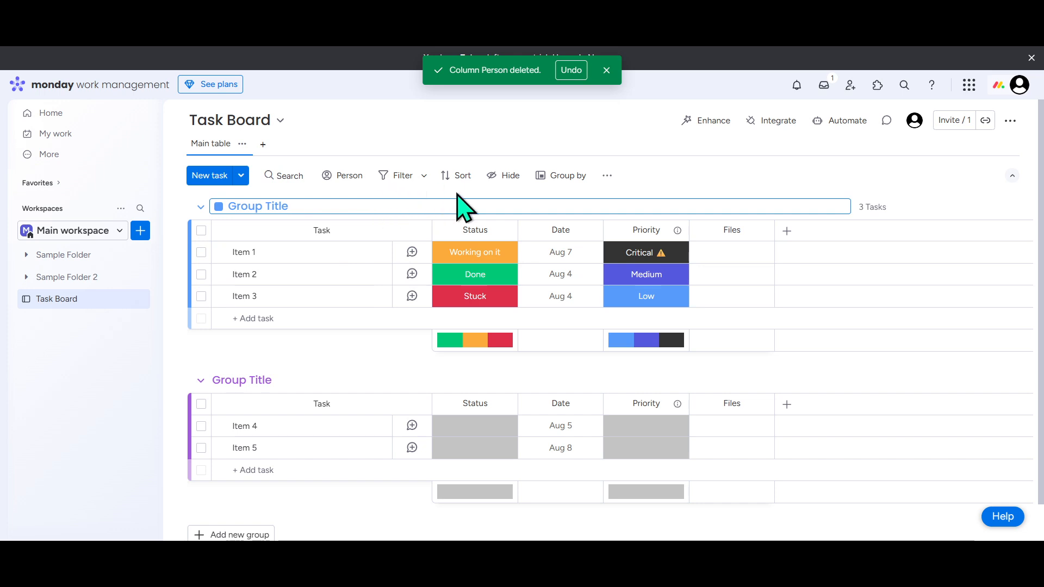
click(555, 182)
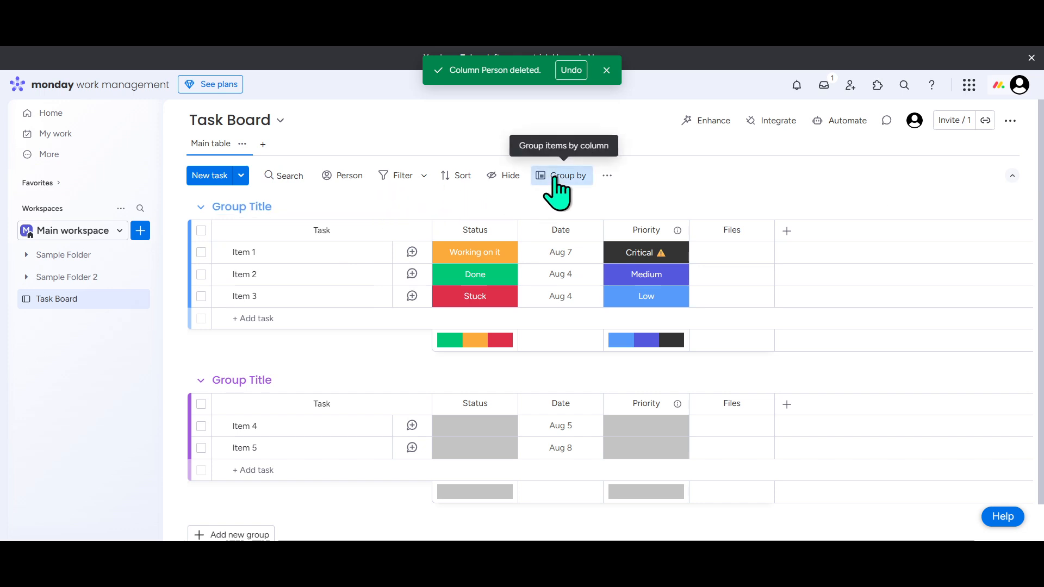
click(636, 249)
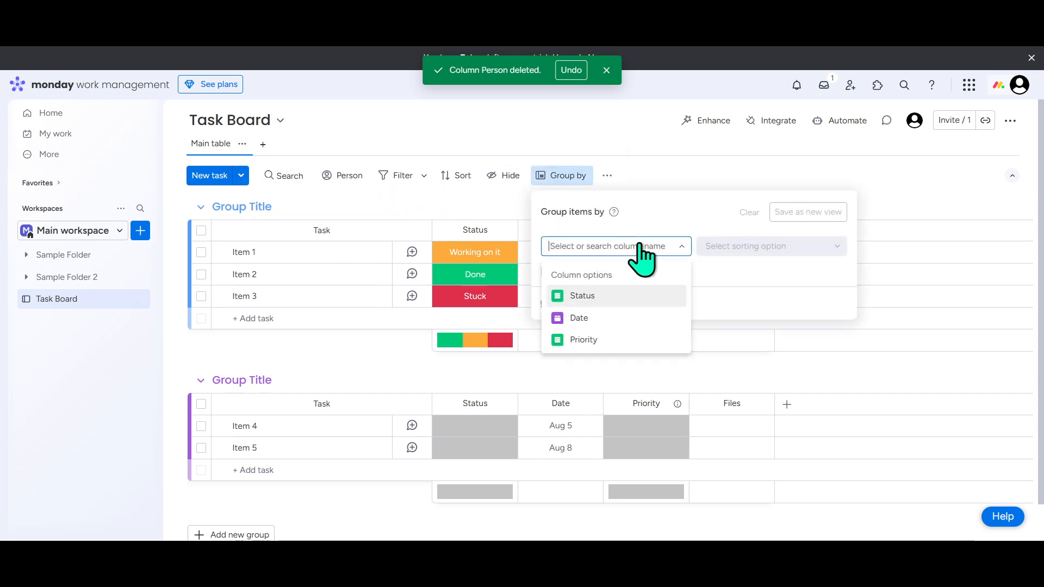
click(590, 342)
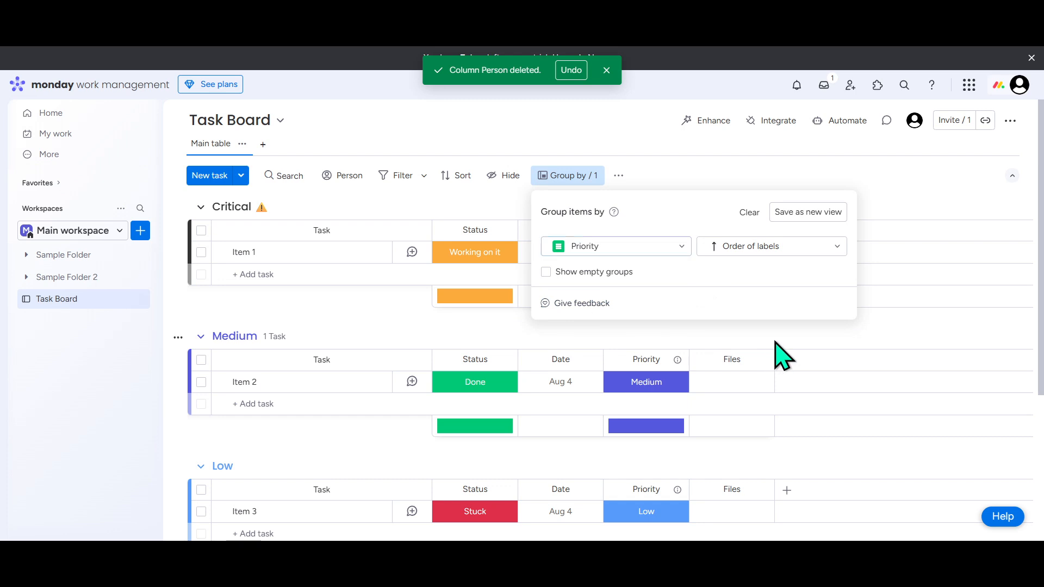
click(761, 326)
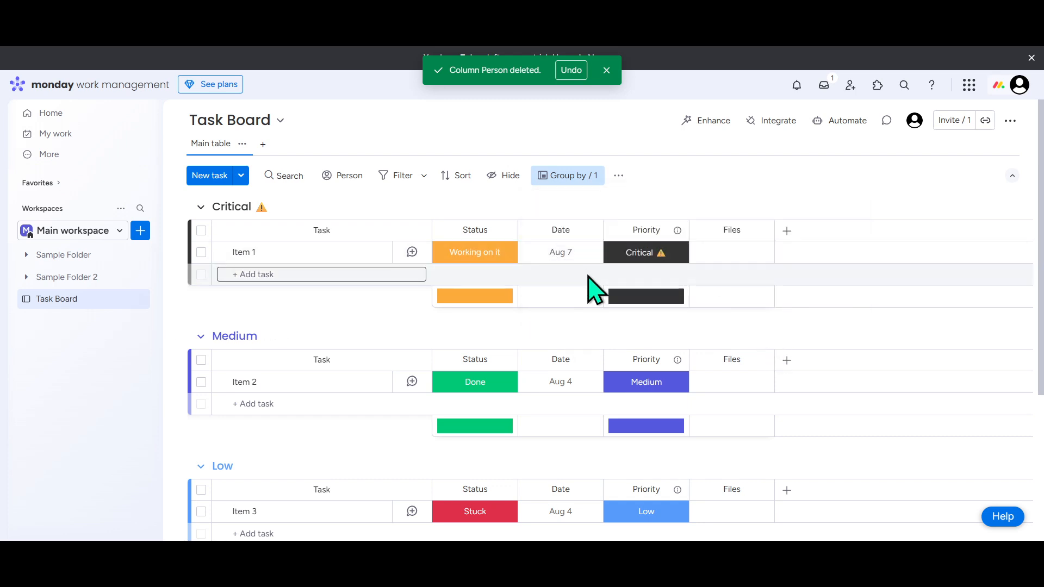